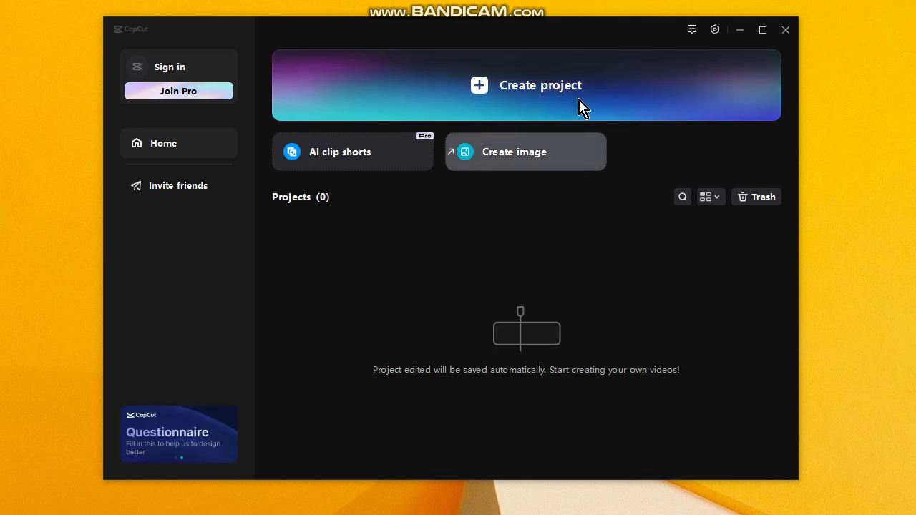
- Create a new project and import example (3).mp4 from the Documents folder
click(498, 96)
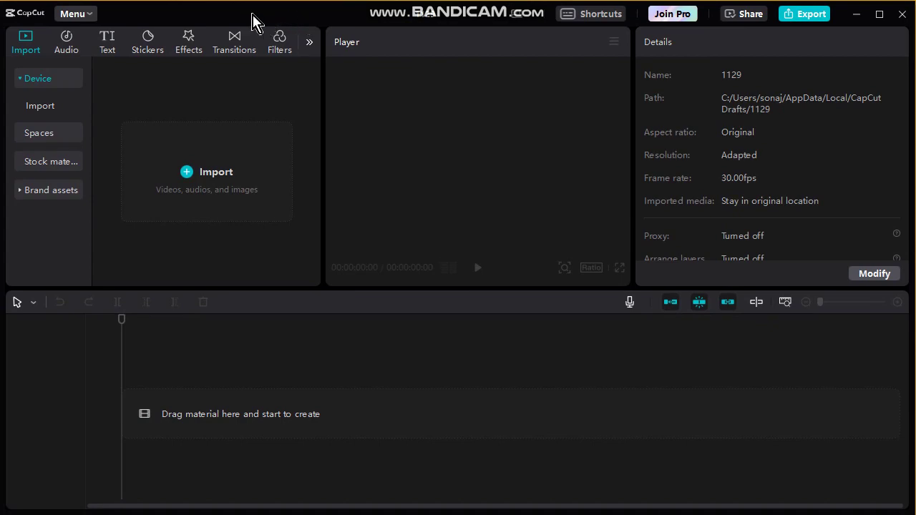
click(206, 176)
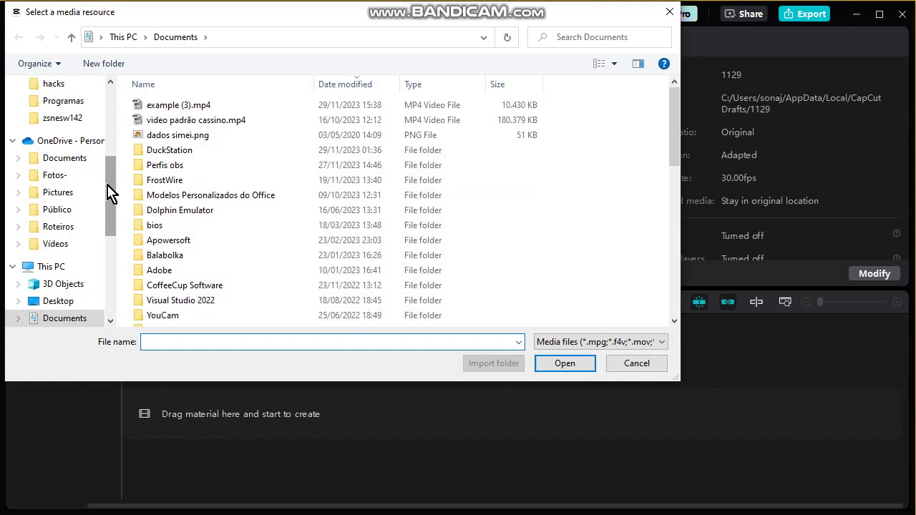
scroll(111, 194, up, 5)
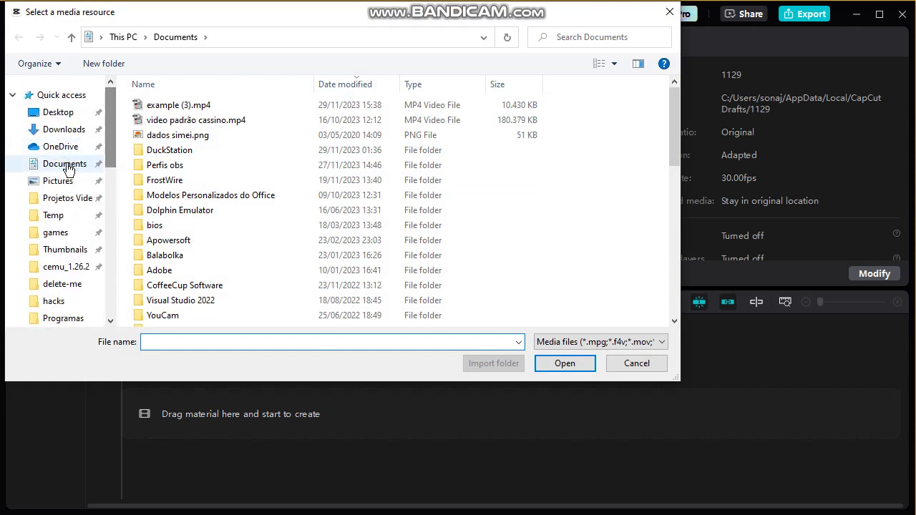
click(100, 164)
click(179, 105)
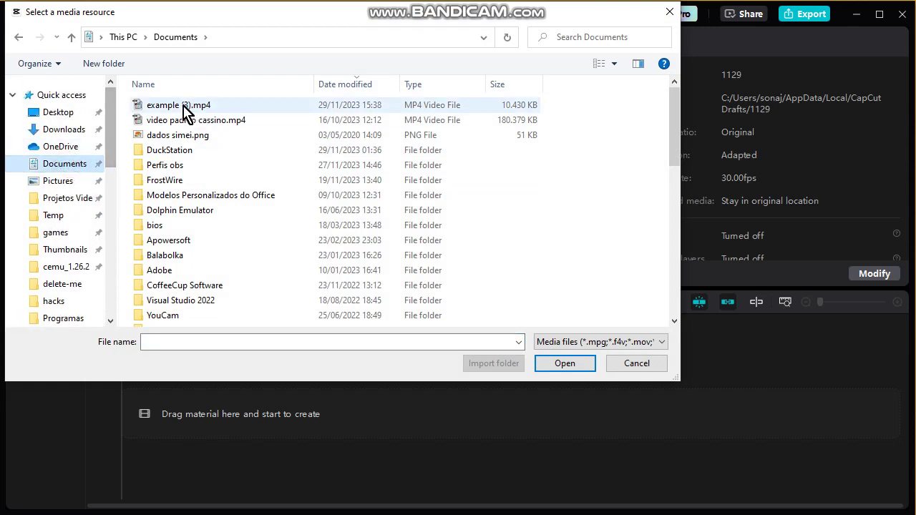
click(563, 364)
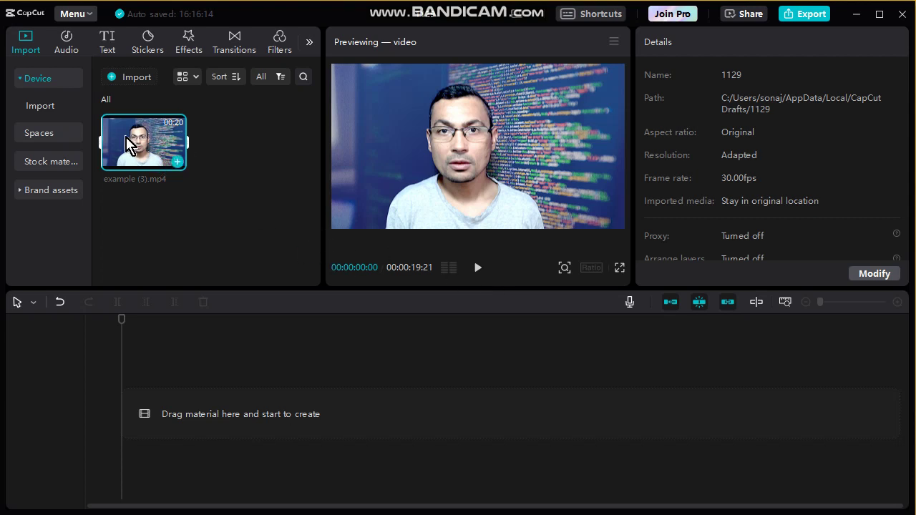
- Place example (3).mp4 on the timeline and bring up the Text > Auto captions options
drag(158, 154, 150, 411)
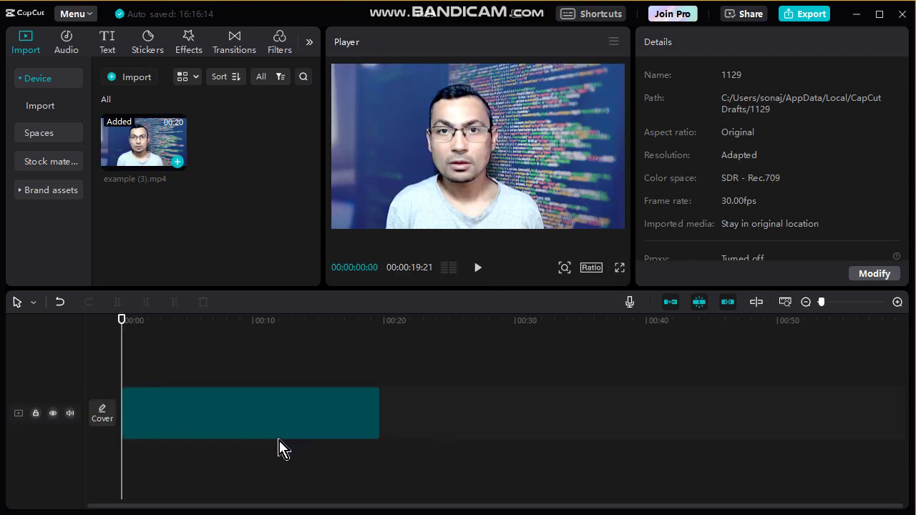
click(336, 423)
click(107, 43)
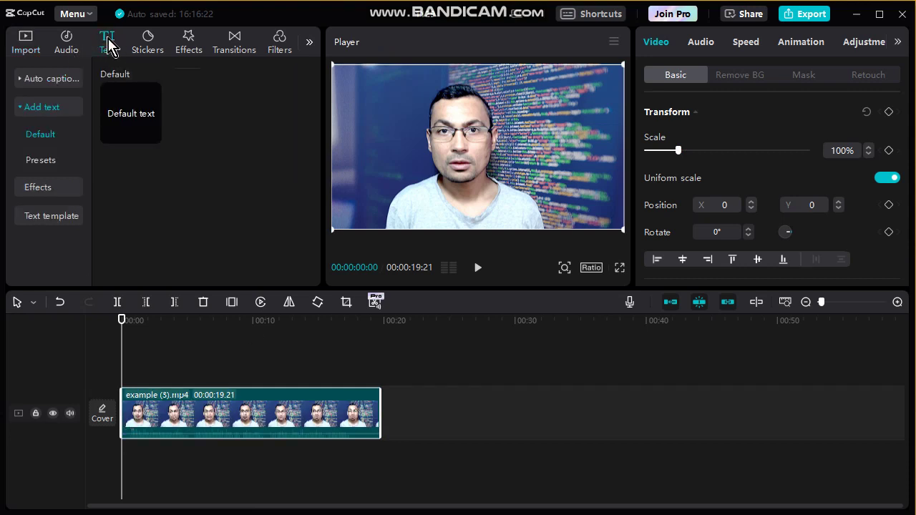
click(50, 81)
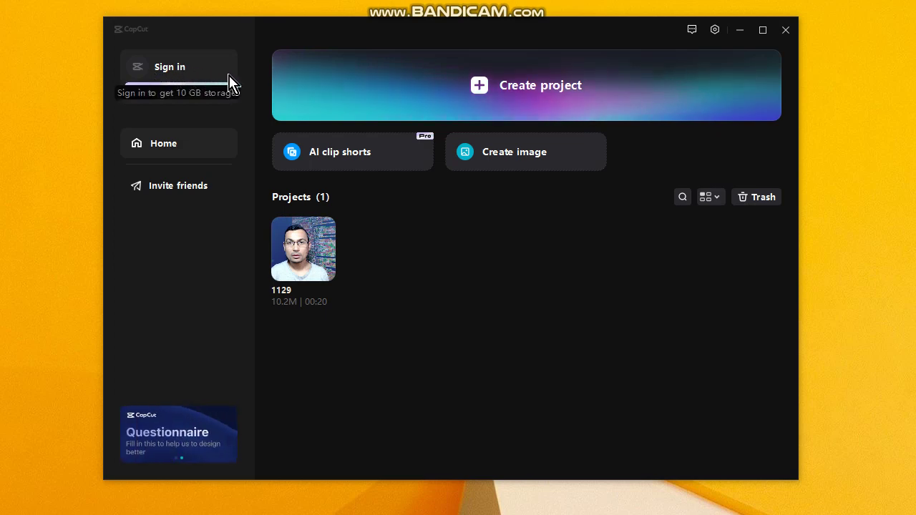
- Open the account sign-in window from the home screen, then start a new project 1129 (1)
click(171, 69)
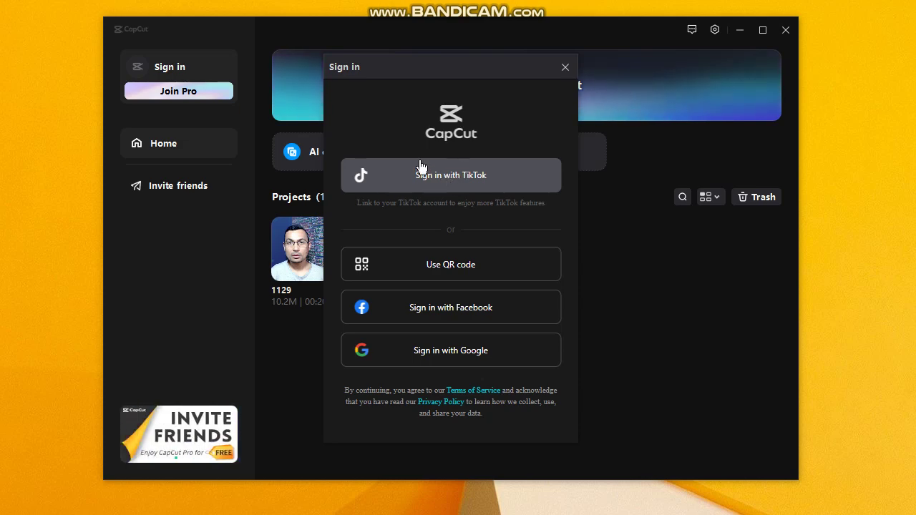
click(155, 284)
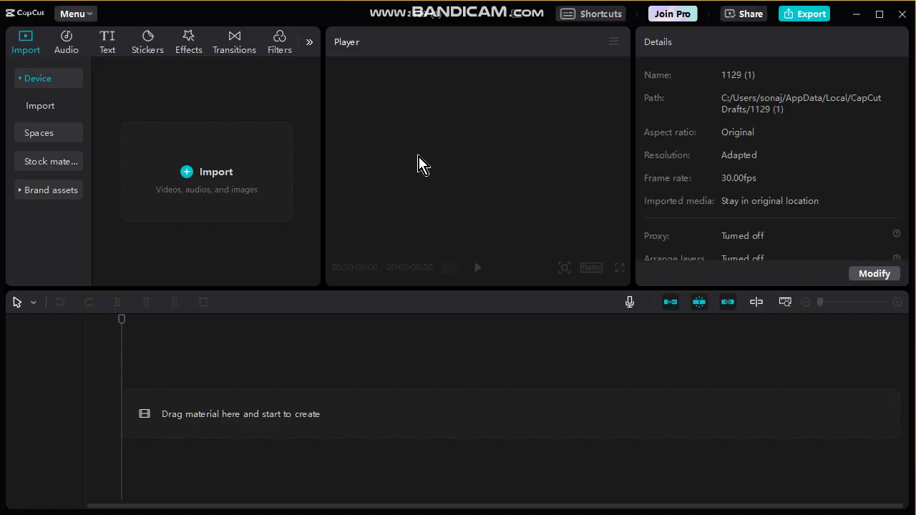
- Import example (3).mp4 into project 1129 (1) and place it on the timeline at 00:00
click(219, 172)
click(195, 106)
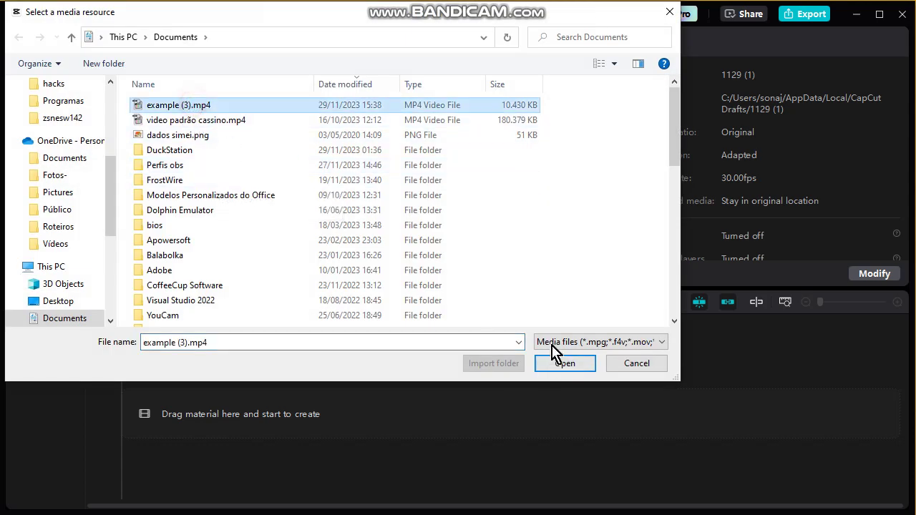
click(565, 363)
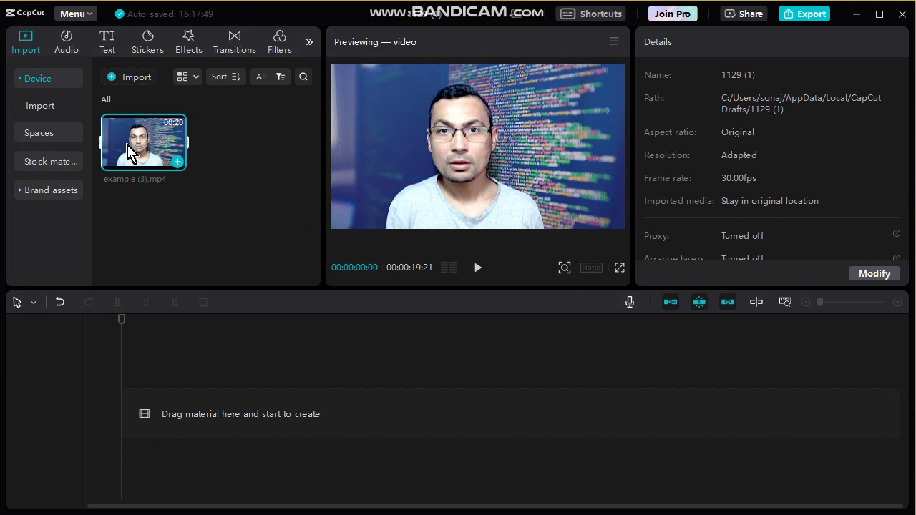
drag(138, 153, 192, 408)
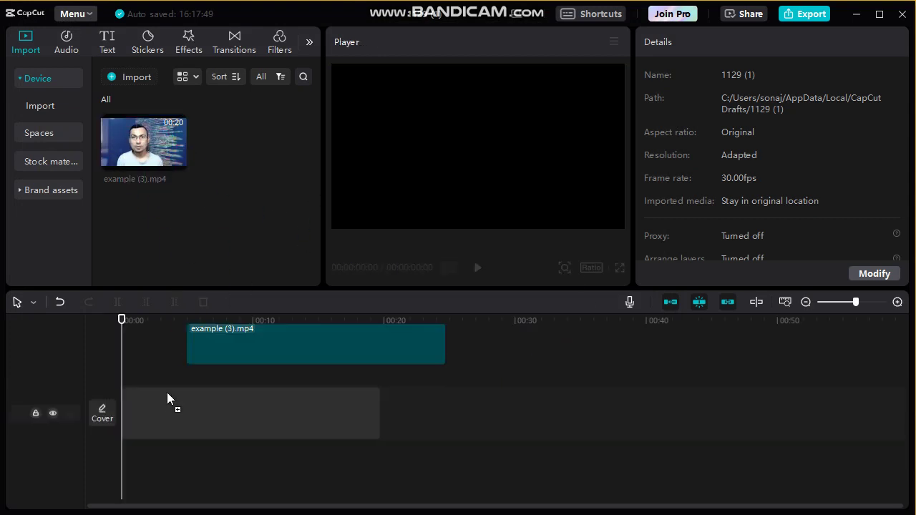
drag(192, 408, 185, 413)
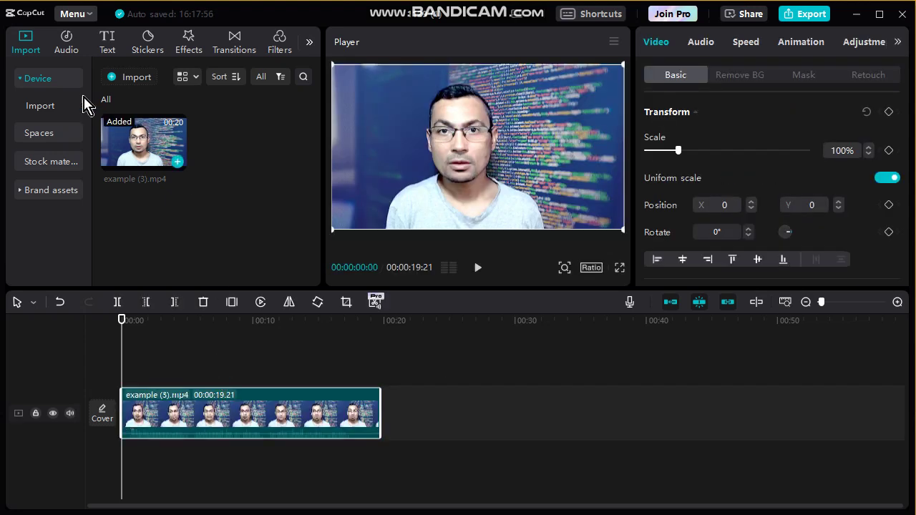
- Generate auto captions from the clip's speech with the language set to English
click(108, 41)
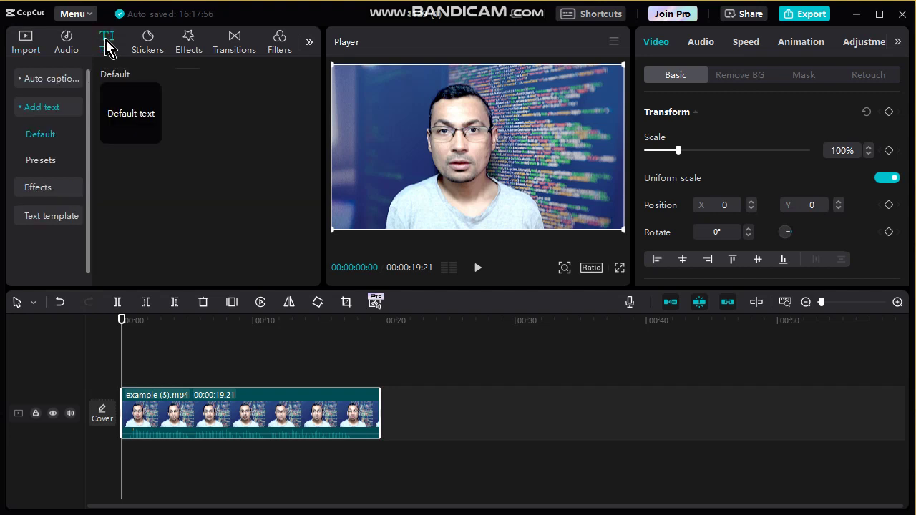
click(37, 79)
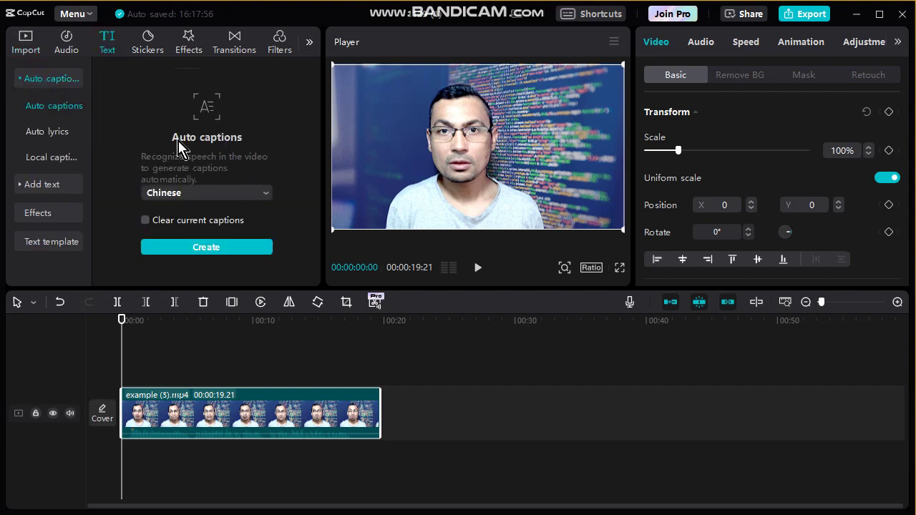
click(254, 195)
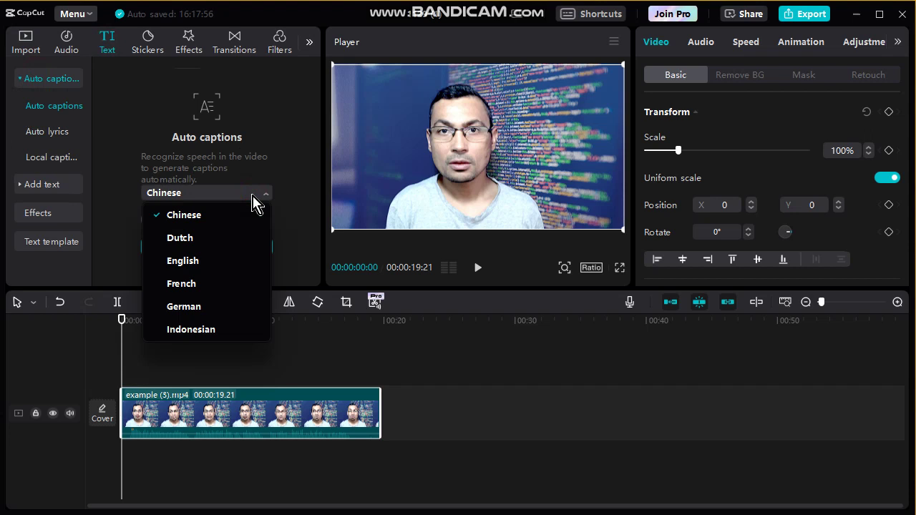
click(199, 262)
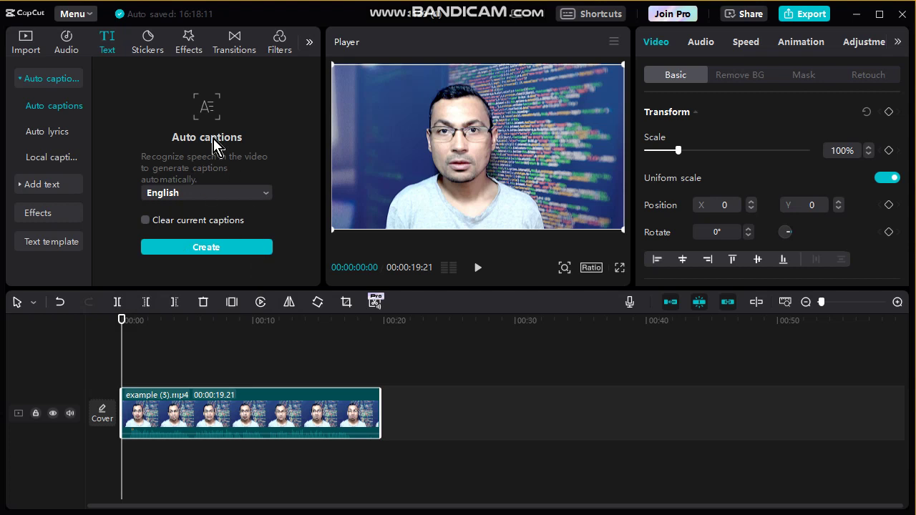
click(208, 249)
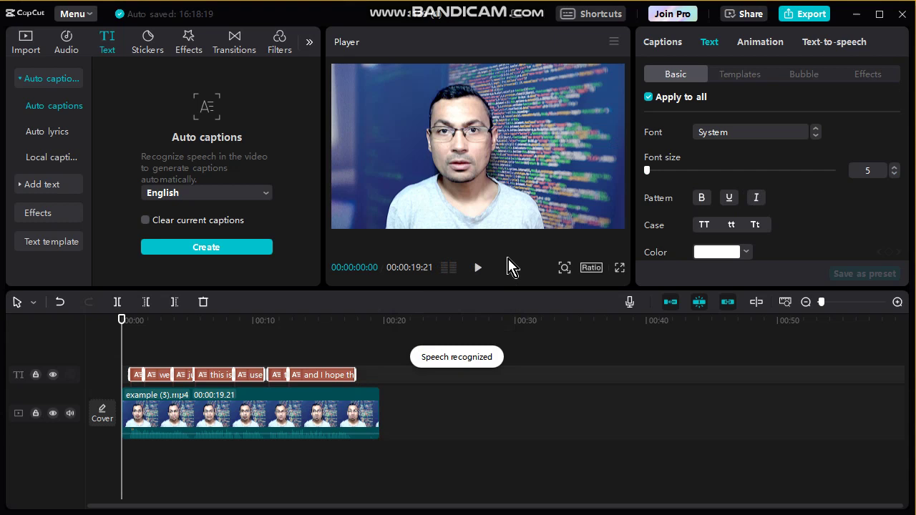
- Pause playback at 00:00:01:24 and drag the caption box up over the speaker's shirt
click(478, 270)
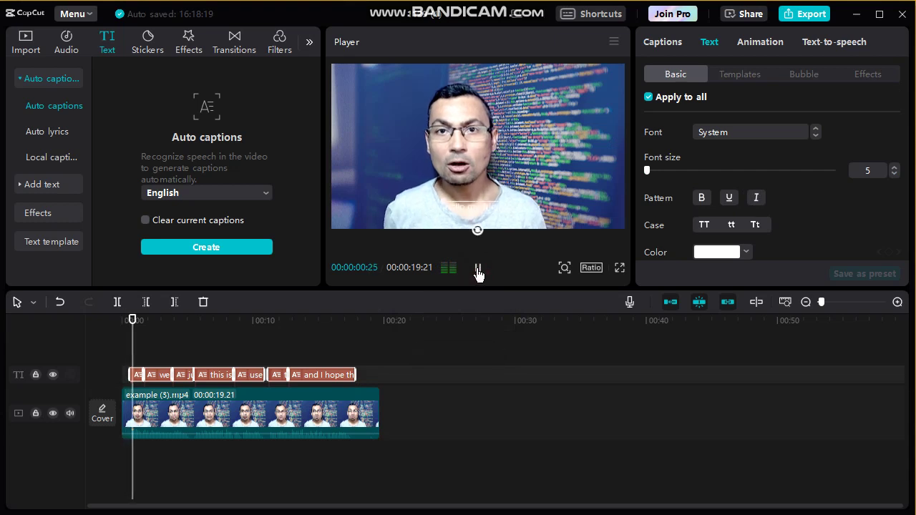
click(478, 270)
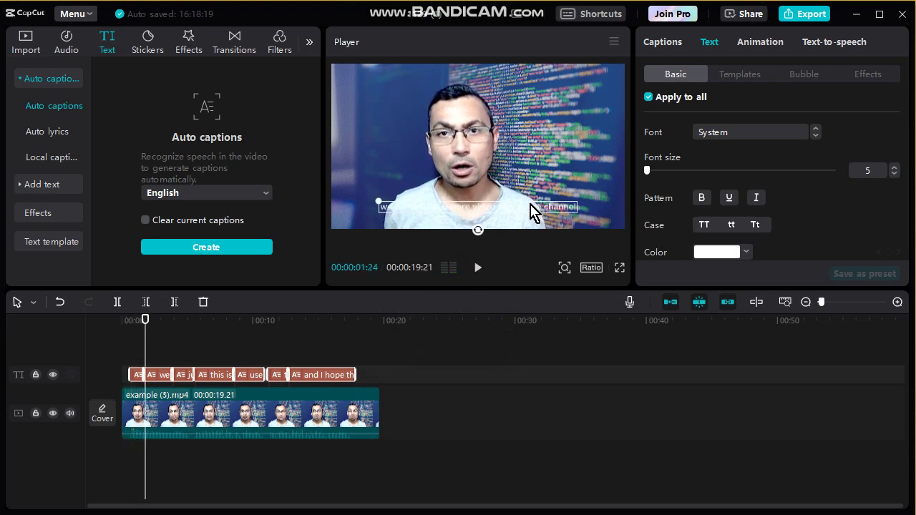
mouse_move(452, 206)
mouse_down()
mouse_move(426, 171)
mouse_move(451, 214)
mouse_up()
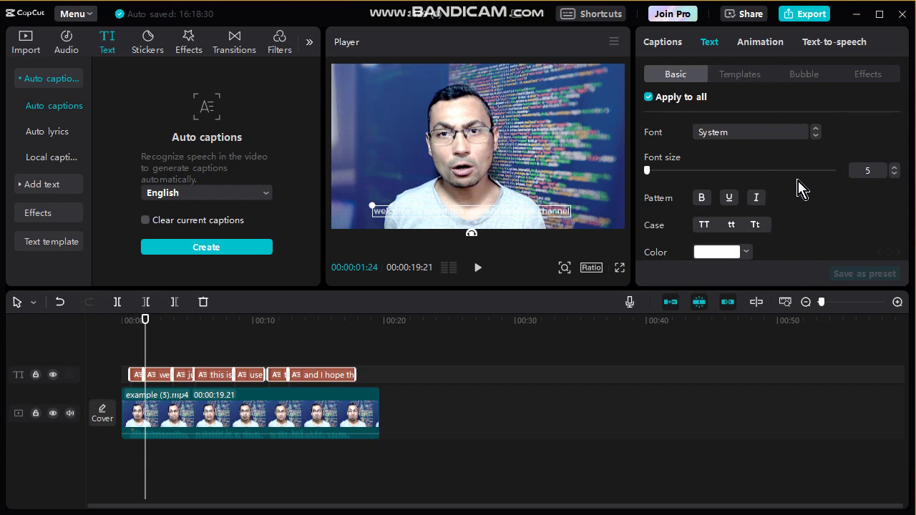
- Apply the yellow-background preset with black text to all captions
scroll(791, 187, down, 5)
scroll(792, 188, down, 5)
scroll(791, 188, up, 3)
scroll(791, 187, up, 2)
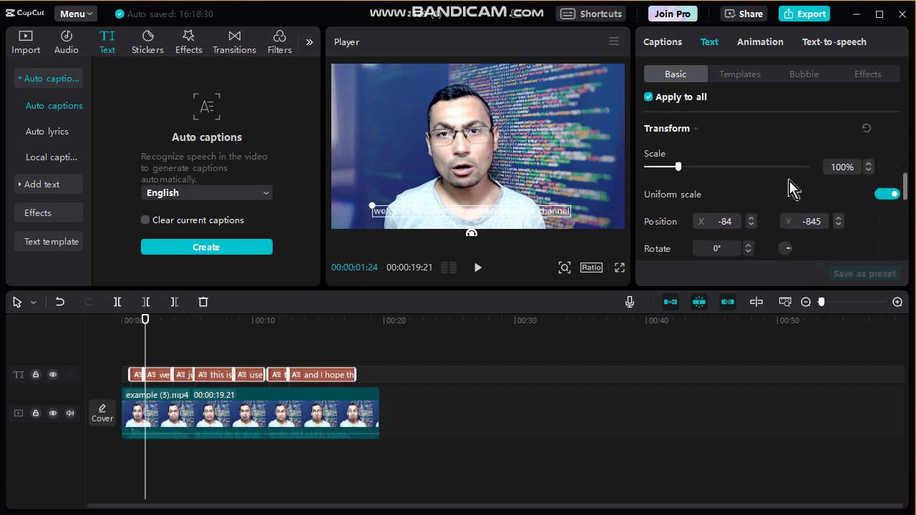
scroll(791, 188, up, 3)
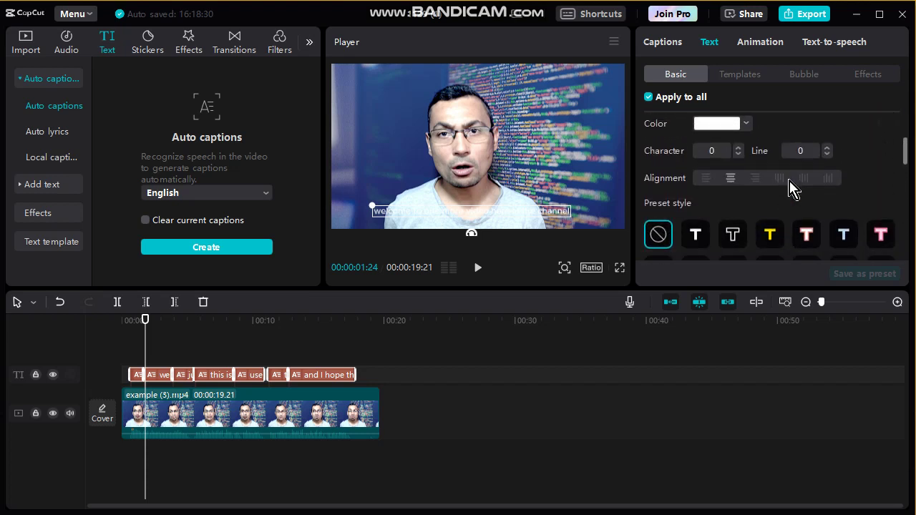
scroll(789, 188, down, 1)
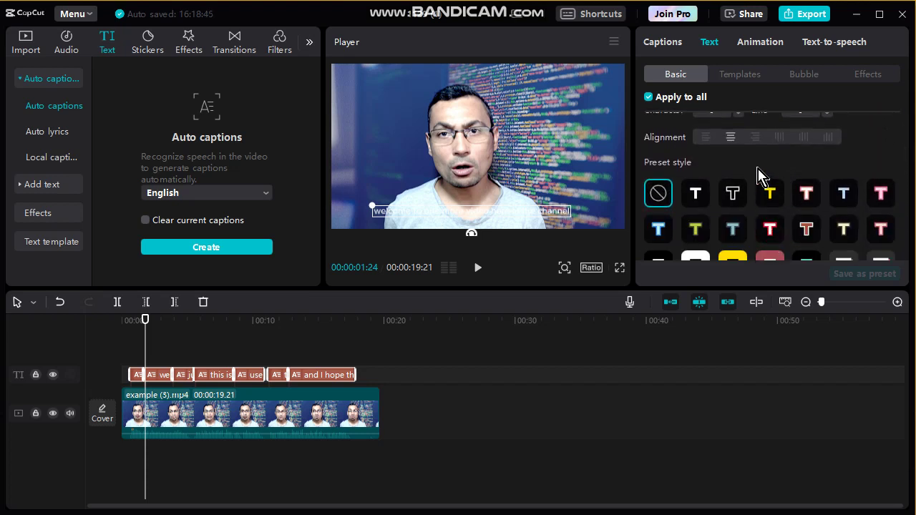
scroll(760, 178, down, 1)
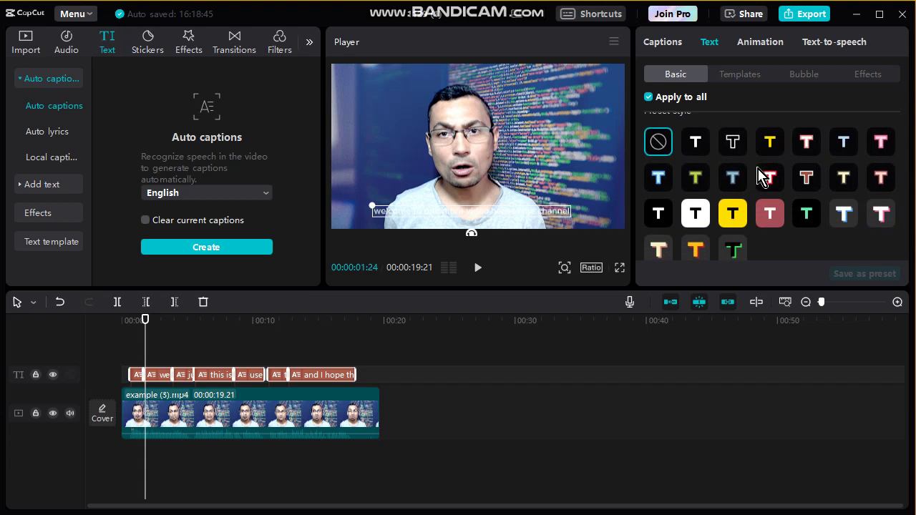
click(733, 215)
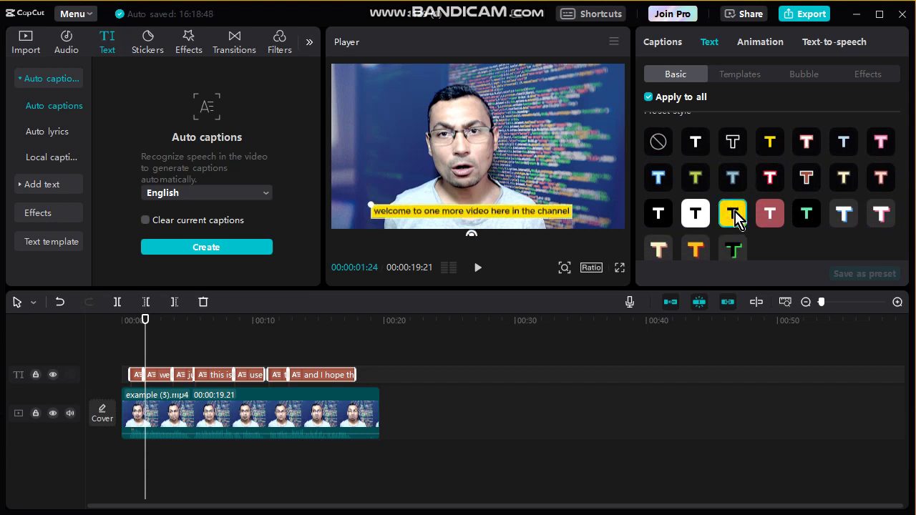
click(880, 13)
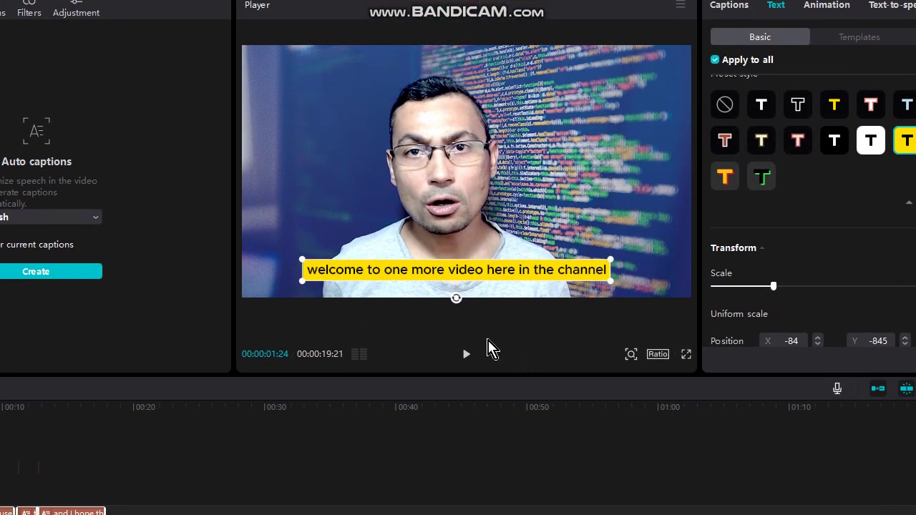
click(466, 354)
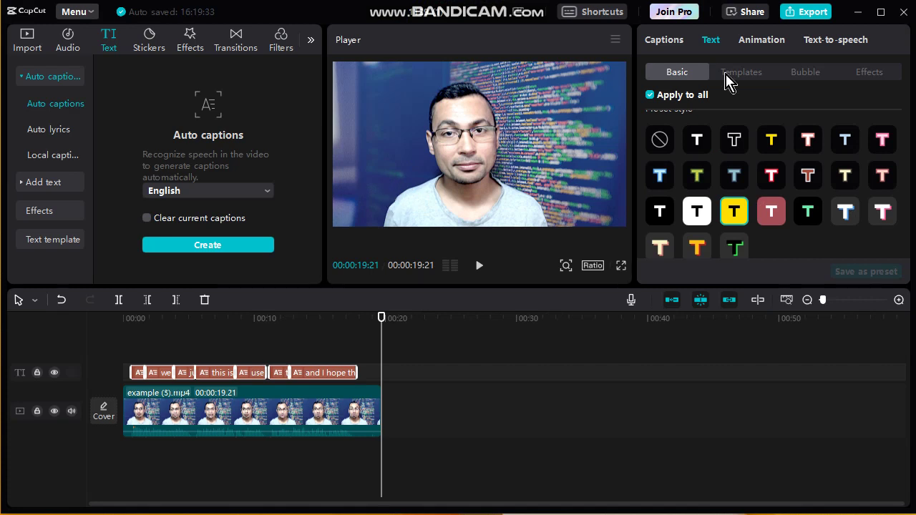
- Export the video as 1129 (1)(2), 1080P H.264 mp4 at 30fps, without a captions file
click(807, 12)
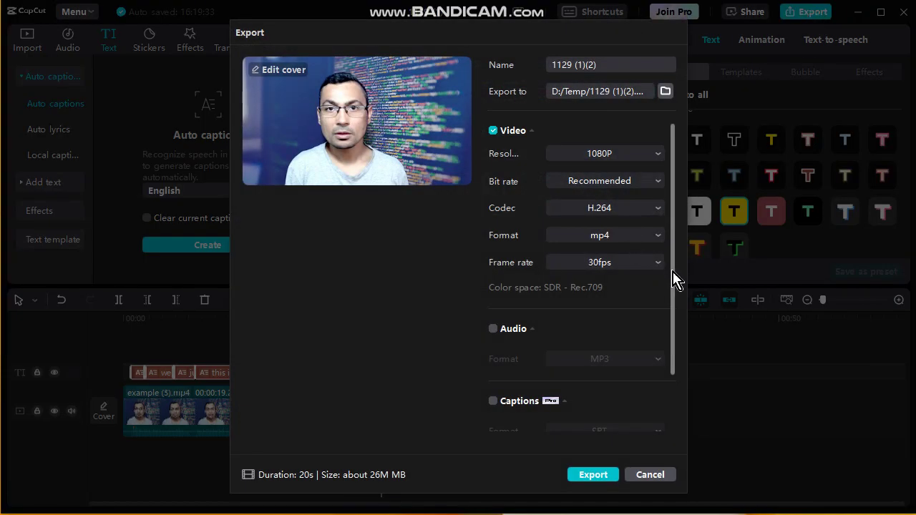
drag(673, 274, 678, 392)
scroll(671, 215, up, 3)
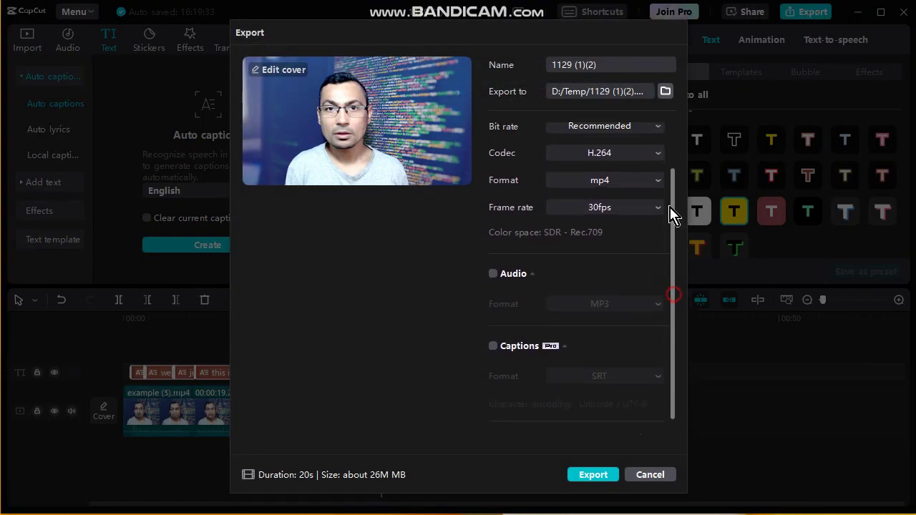
scroll(666, 315, down, 3)
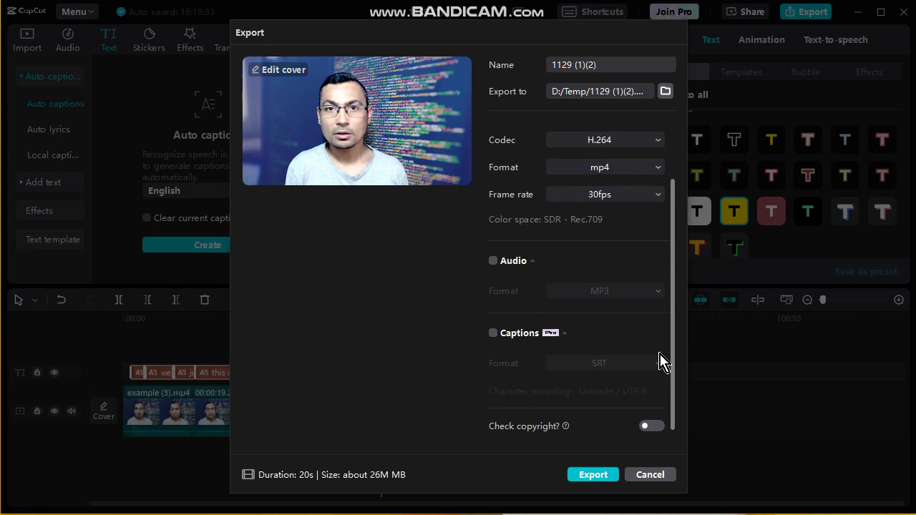
click(494, 335)
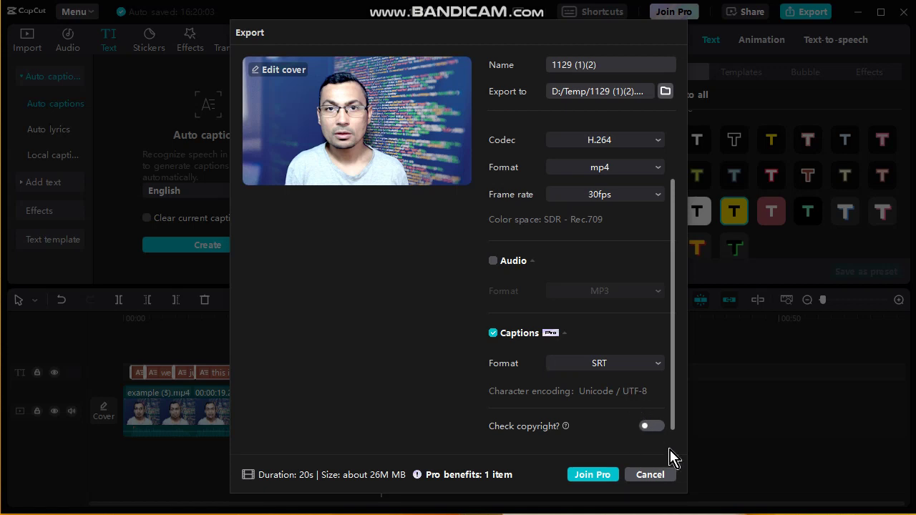
click(493, 333)
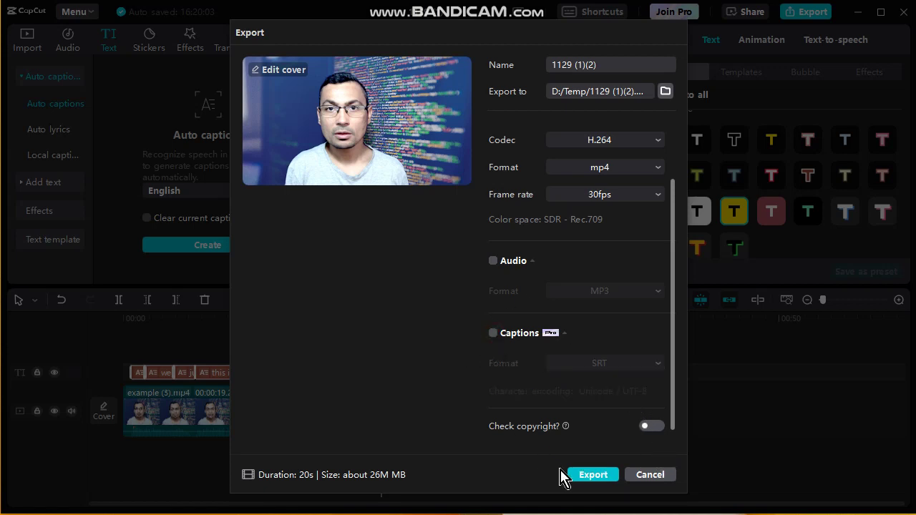
click(591, 477)
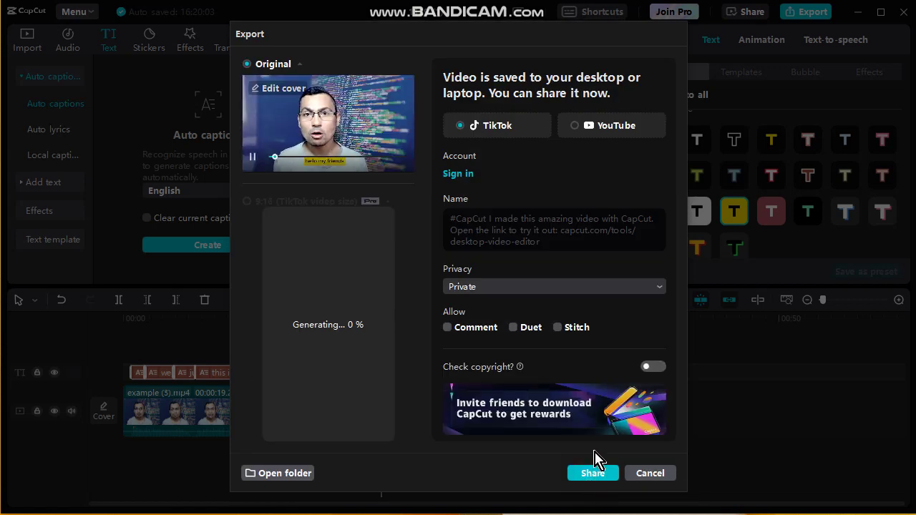
- Pause the export preview and show the saved 1129 (1)(2).mp4 in its folder
click(253, 160)
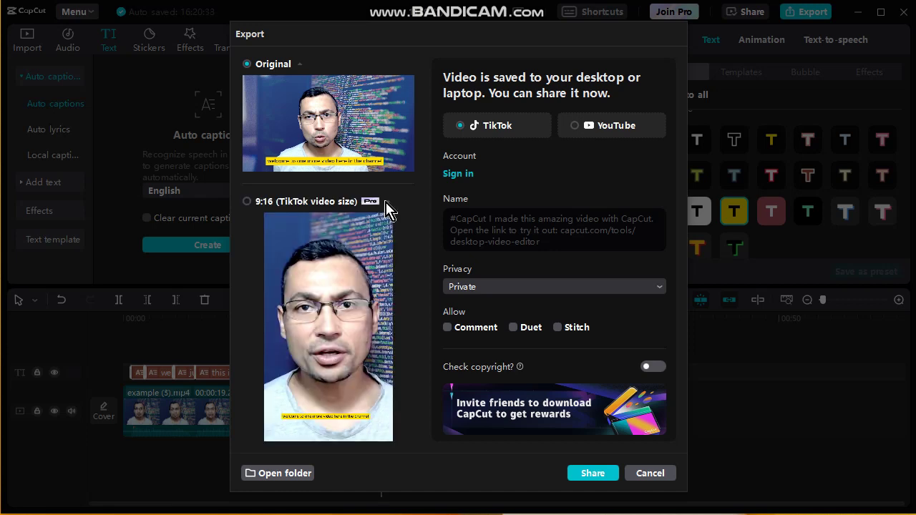
click(289, 478)
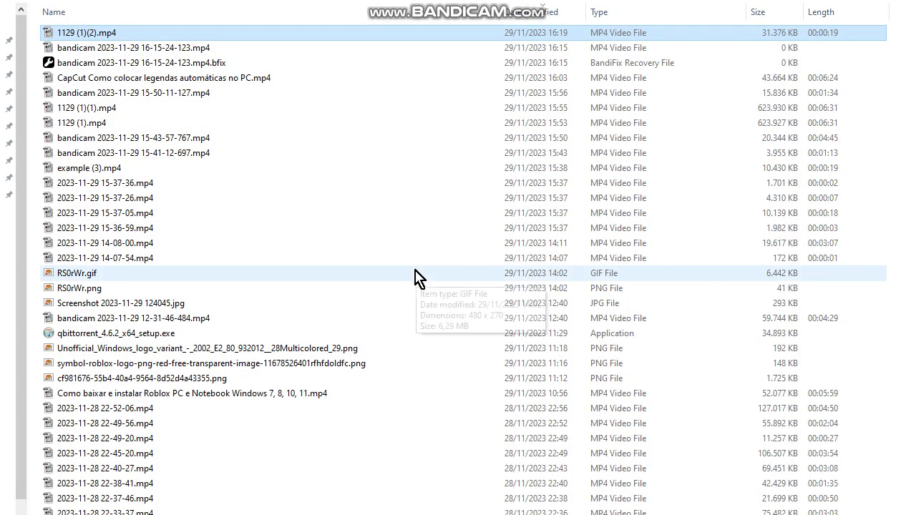
click(115, 33)
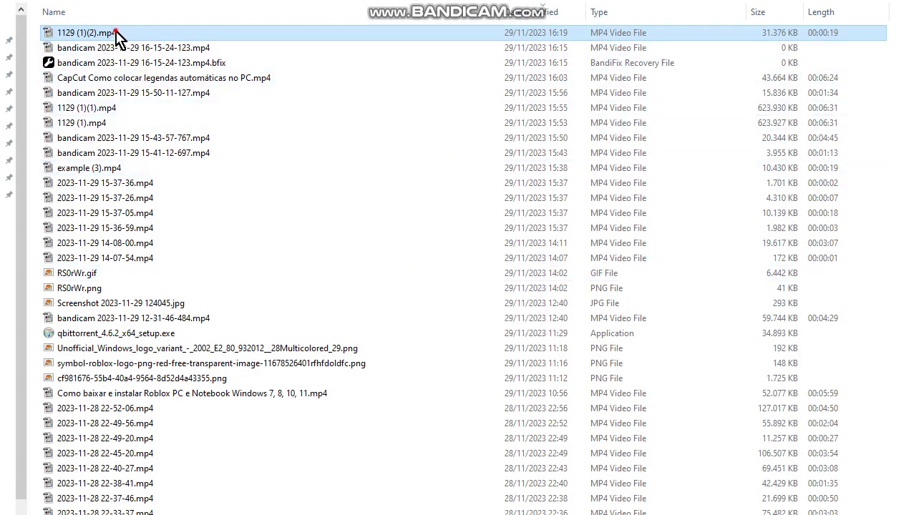